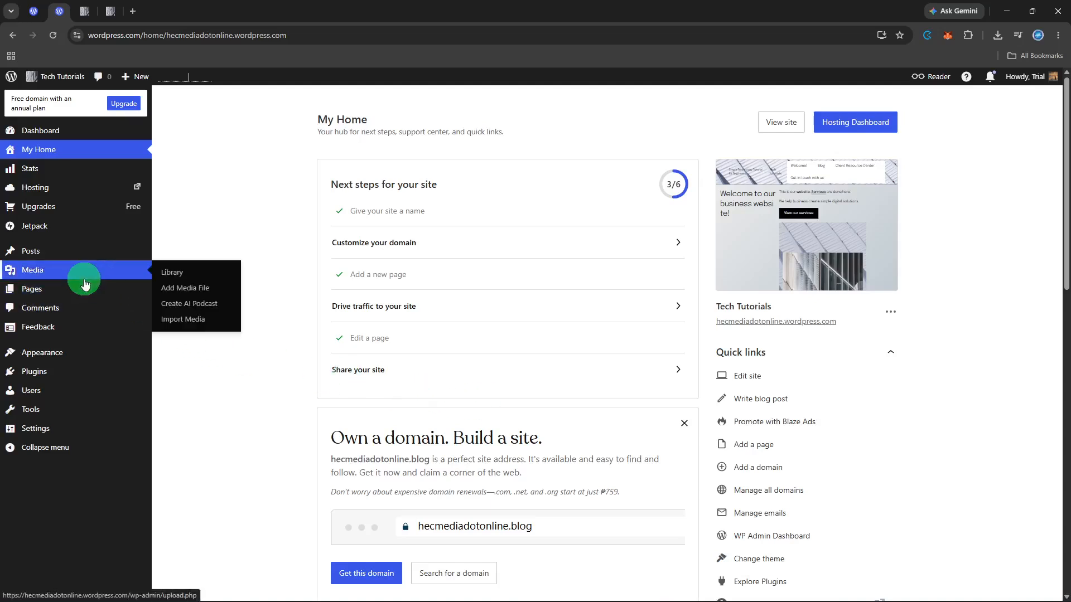
Open the "Welcome to our business website!" homepage from the site's pages for editing and show the block library.
{"action": "mouse_move", "coordinate": [81, 296]}
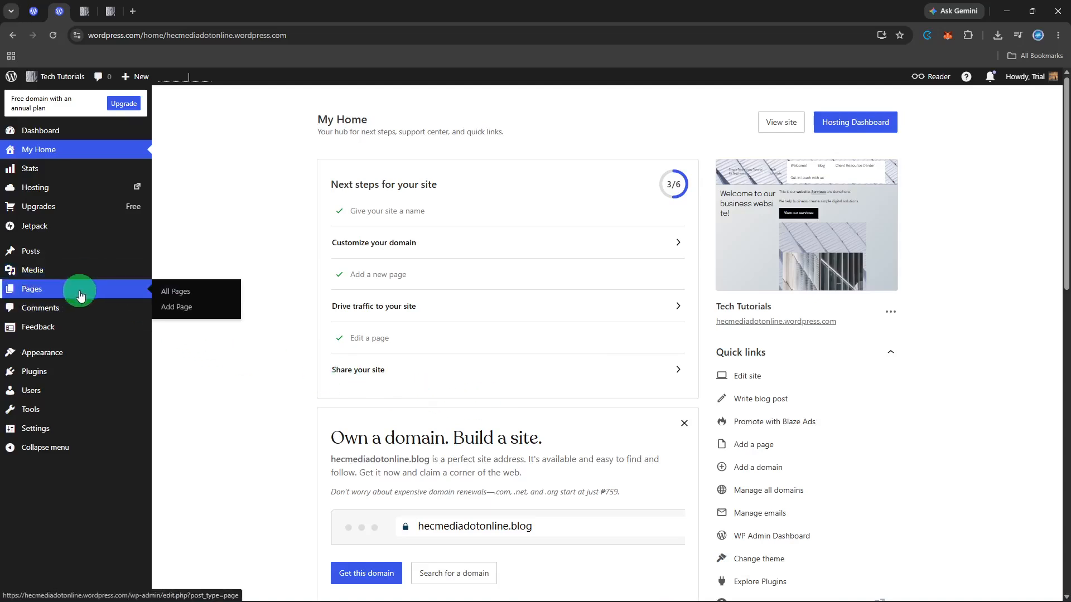
{"action": "left_click", "coordinate": [186, 292]}
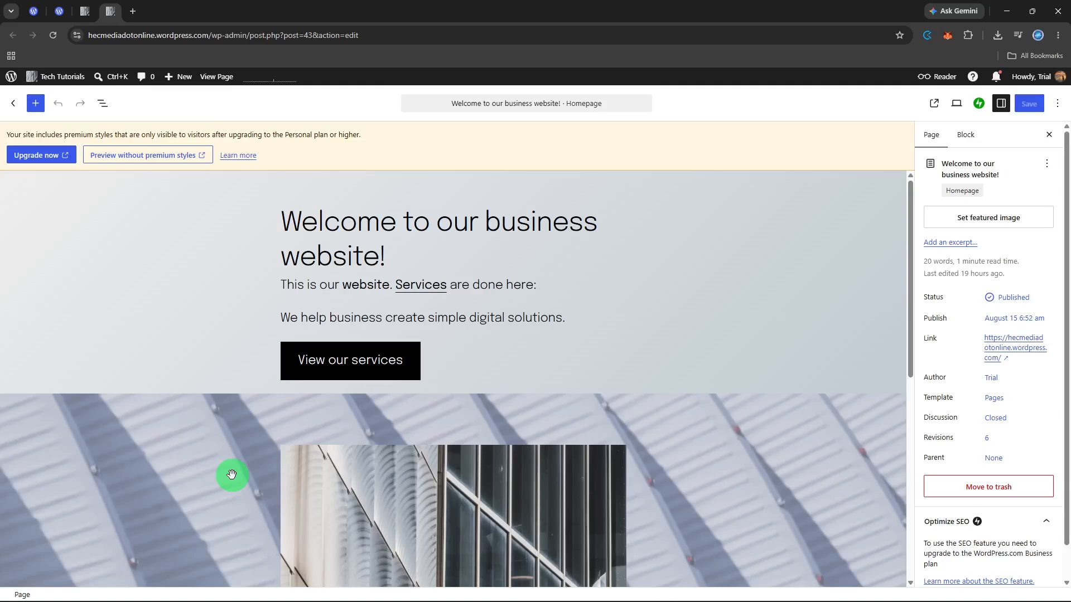
{"action": "left_click", "coordinate": [414, 245]}
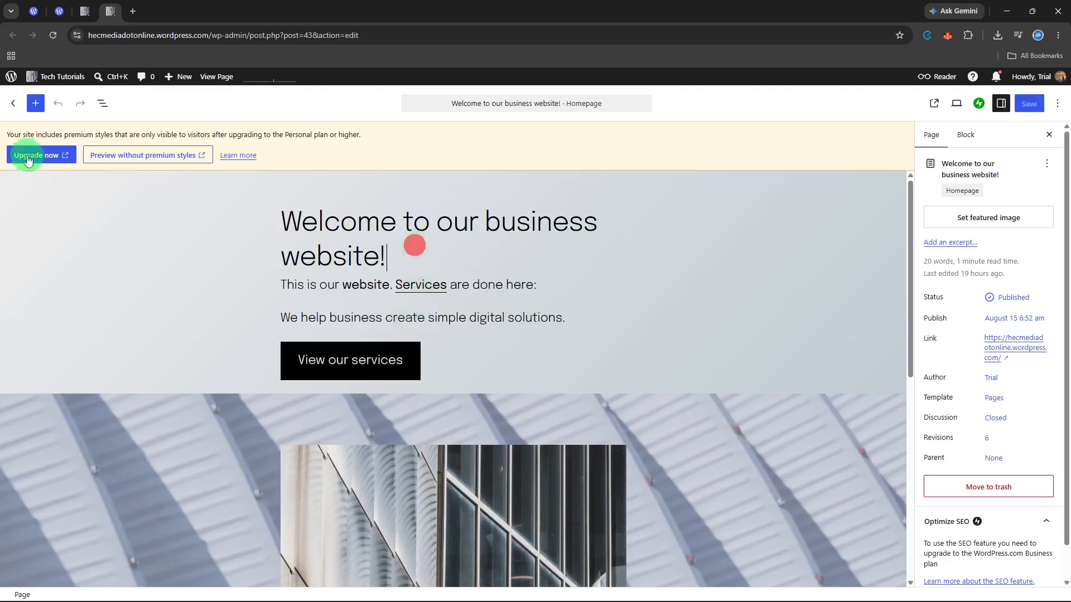
{"action": "left_click", "coordinate": [31, 103]}
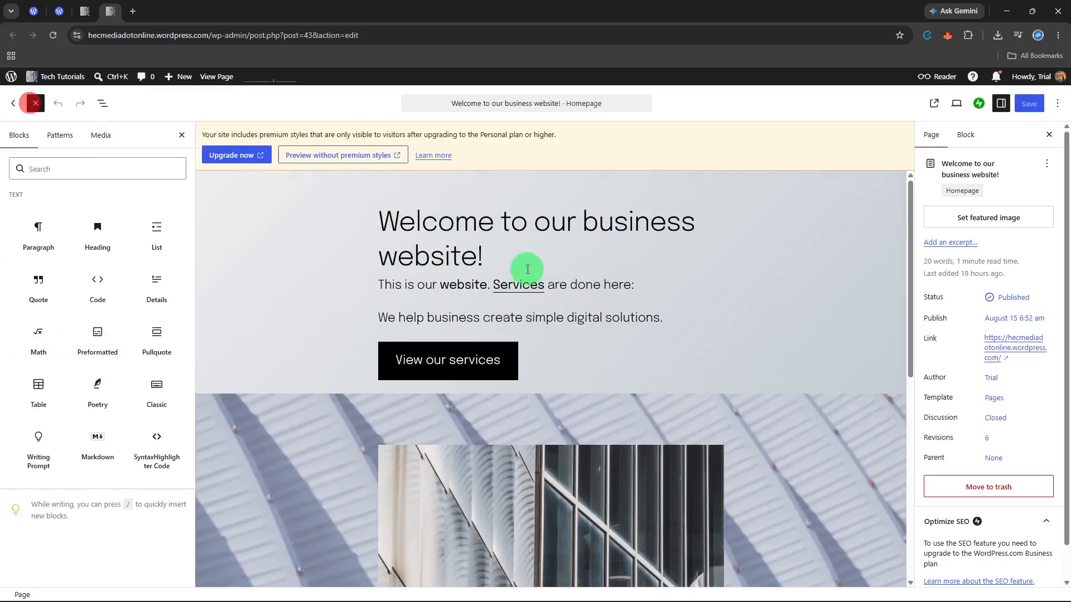
Examine the homepage's welcome title, the Paragraph block preview and the settings of the paragraph below the title.
{"action": "left_click", "coordinate": [516, 265]}
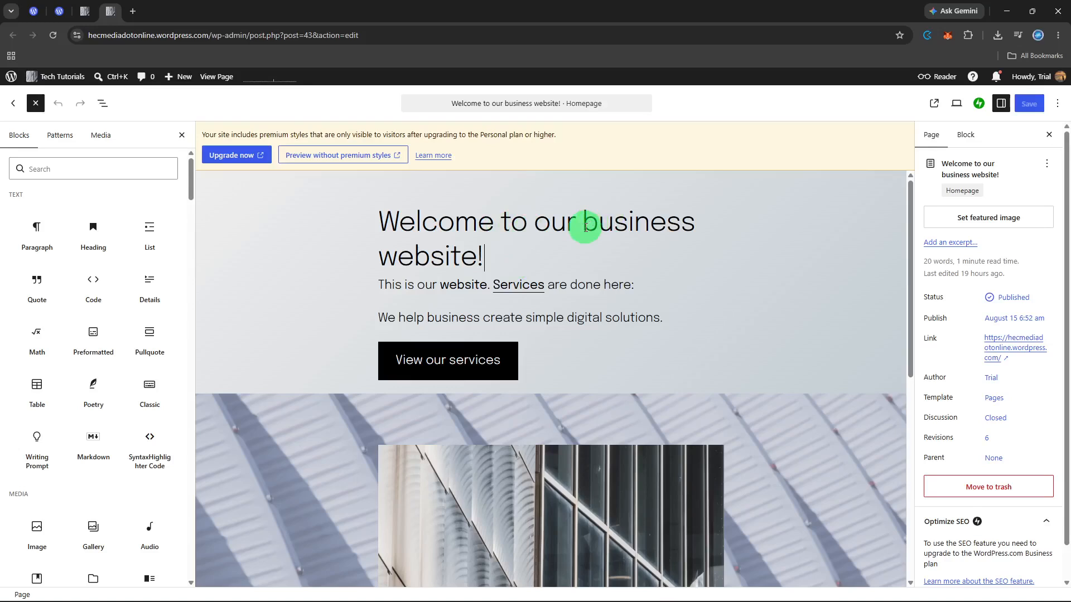
{"action": "left_click", "coordinate": [449, 239]}
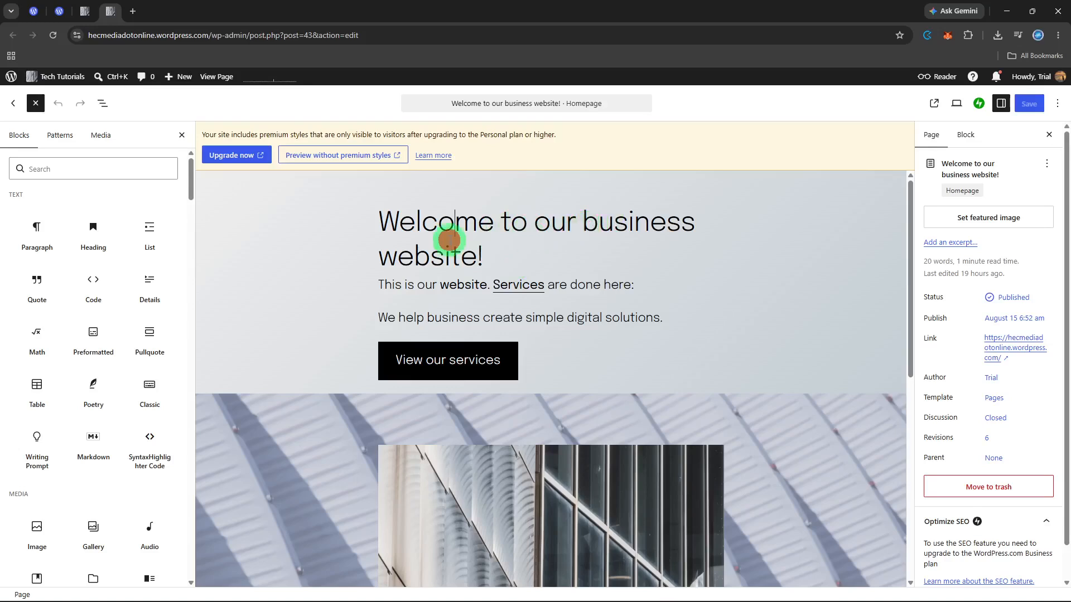
{"action": "left_click", "coordinate": [519, 236]}
{"action": "left_click", "coordinate": [513, 254]}
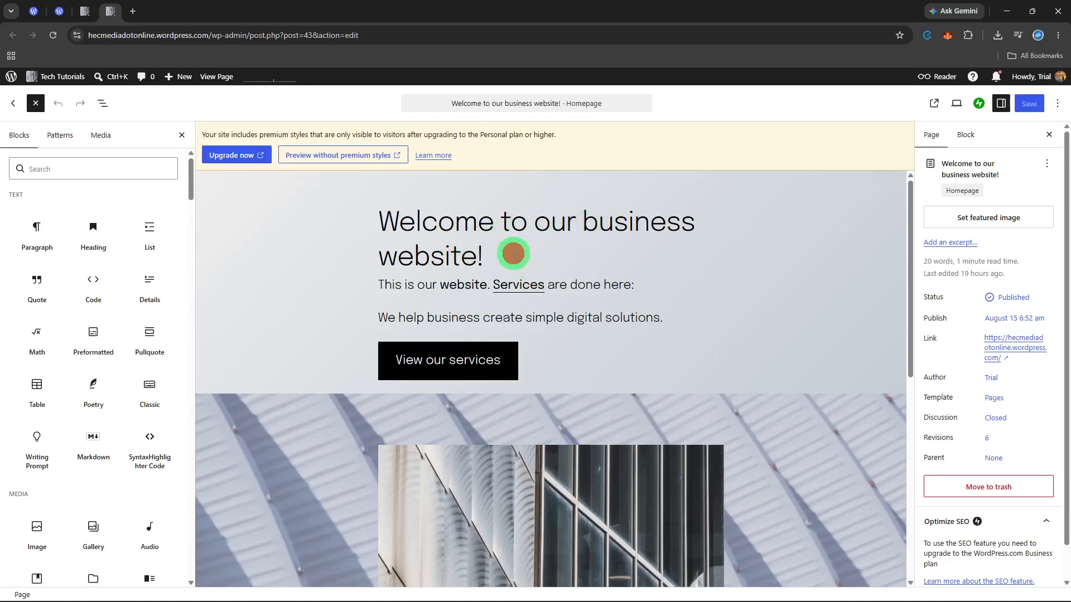
{"action": "left_click", "coordinate": [386, 293]}
{"action": "left_click", "coordinate": [377, 286]}
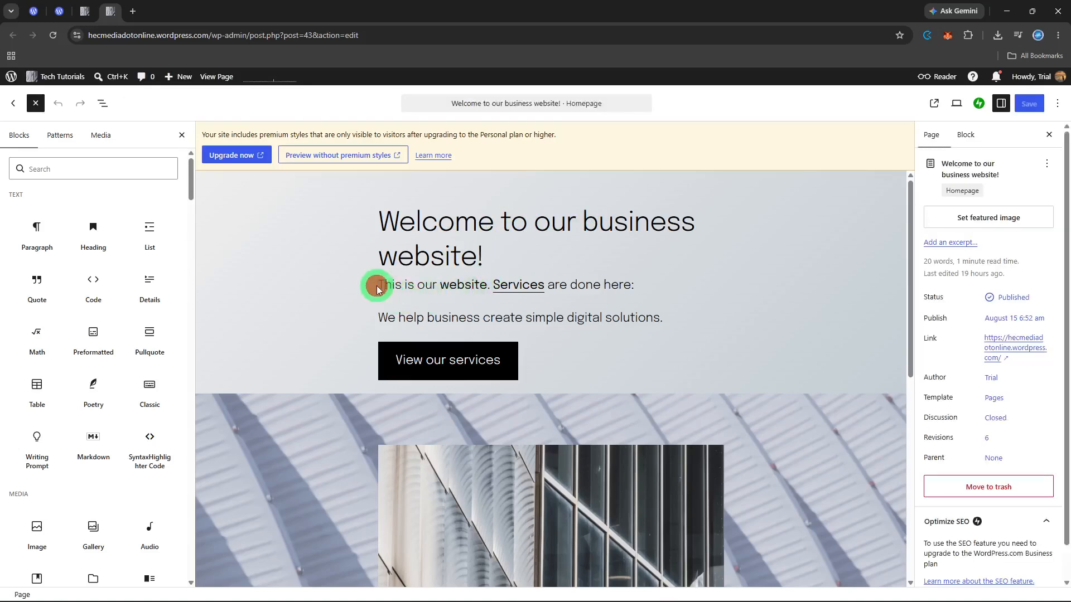
{"action": "mouse_move", "coordinate": [21, 232]}
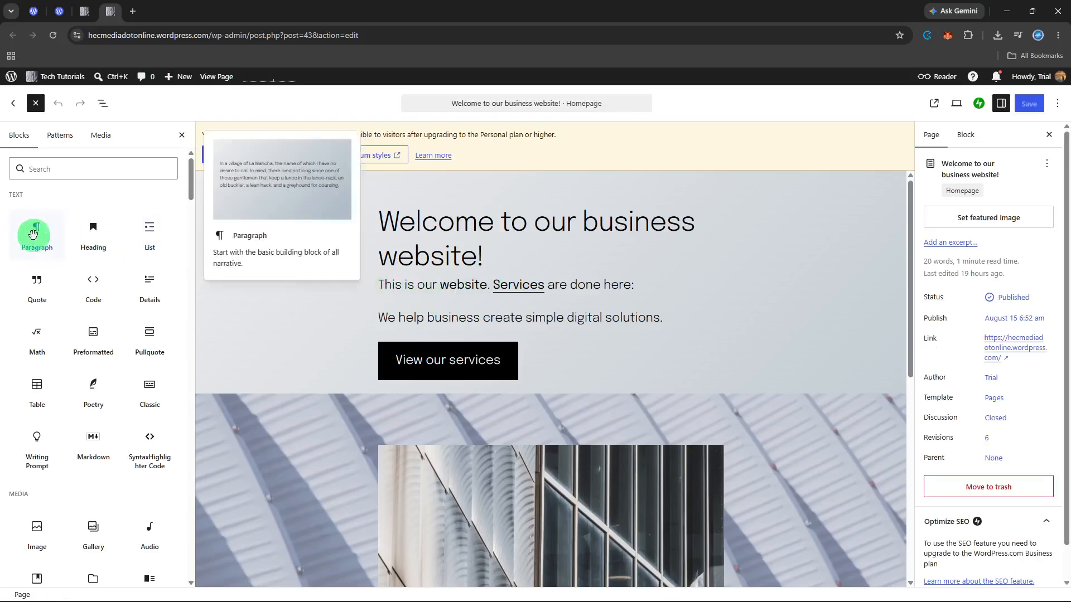
{"action": "left_click", "coordinate": [406, 285]}
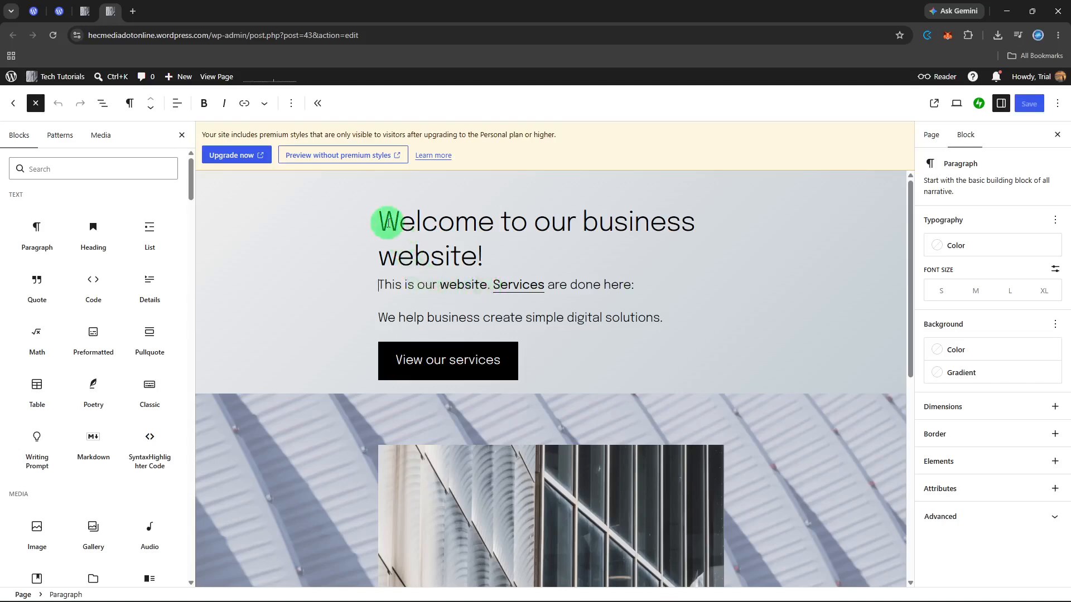
Replace the image above the "Sample Test" text with 90e3e-fewer_post_1.png from the media library.
{"action": "scroll", "coordinate": [385, 223], "scroll_direction": "down", "scroll_amount": 1}
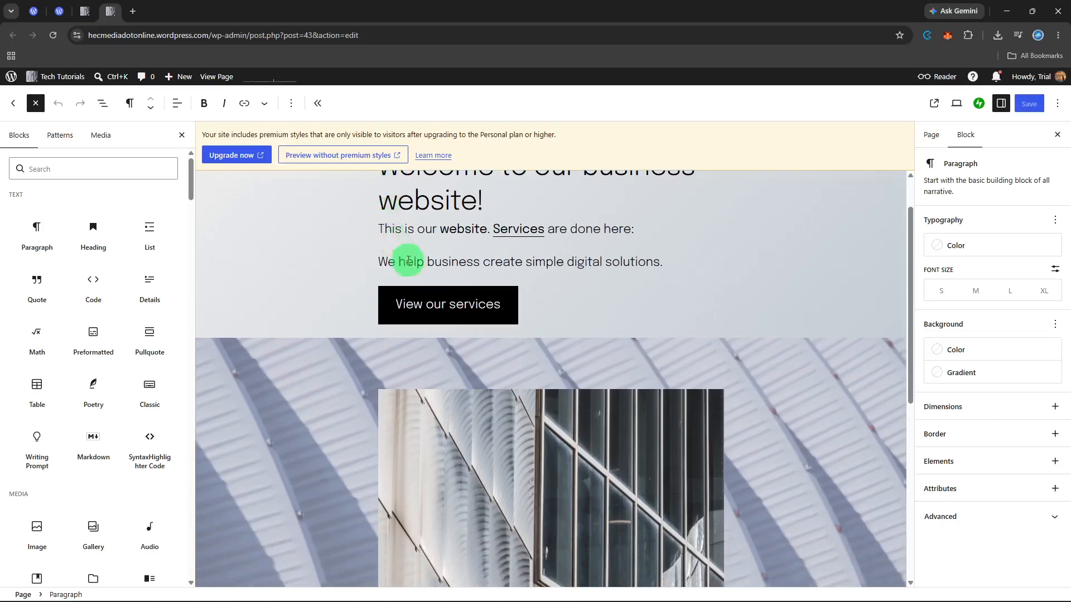
{"action": "scroll", "coordinate": [413, 272], "scroll_direction": "down", "scroll_amount": 3}
{"action": "scroll", "coordinate": [413, 272], "scroll_direction": "up", "scroll_amount": 3}
{"action": "scroll", "coordinate": [413, 282], "scroll_direction": "down", "scroll_amount": 3}
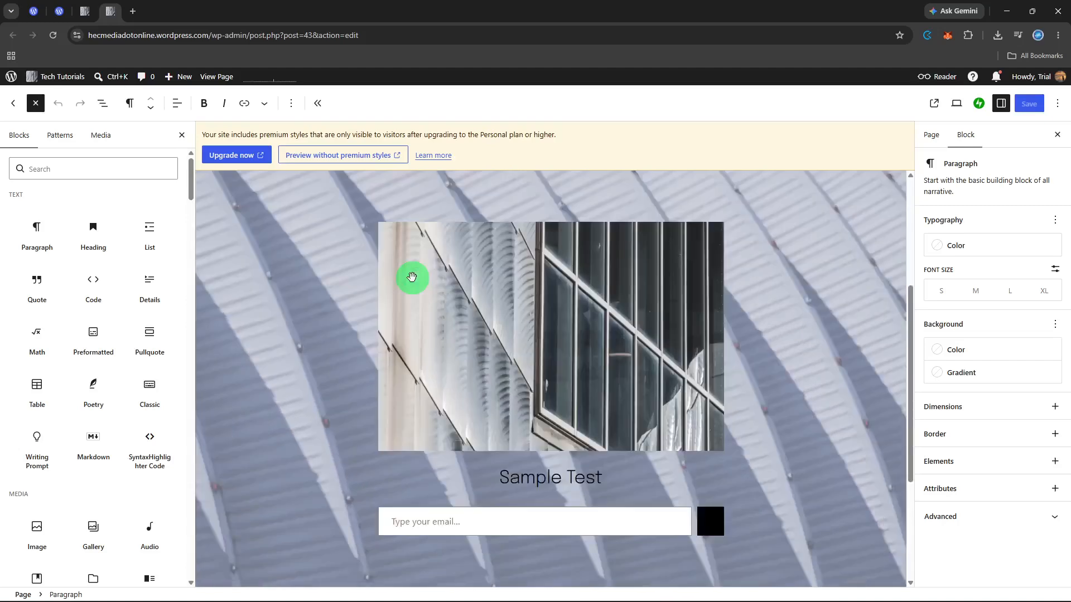
{"action": "scroll", "coordinate": [413, 278], "scroll_direction": "up", "scroll_amount": 3}
{"action": "scroll", "coordinate": [458, 331], "scroll_direction": "down", "scroll_amount": 3}
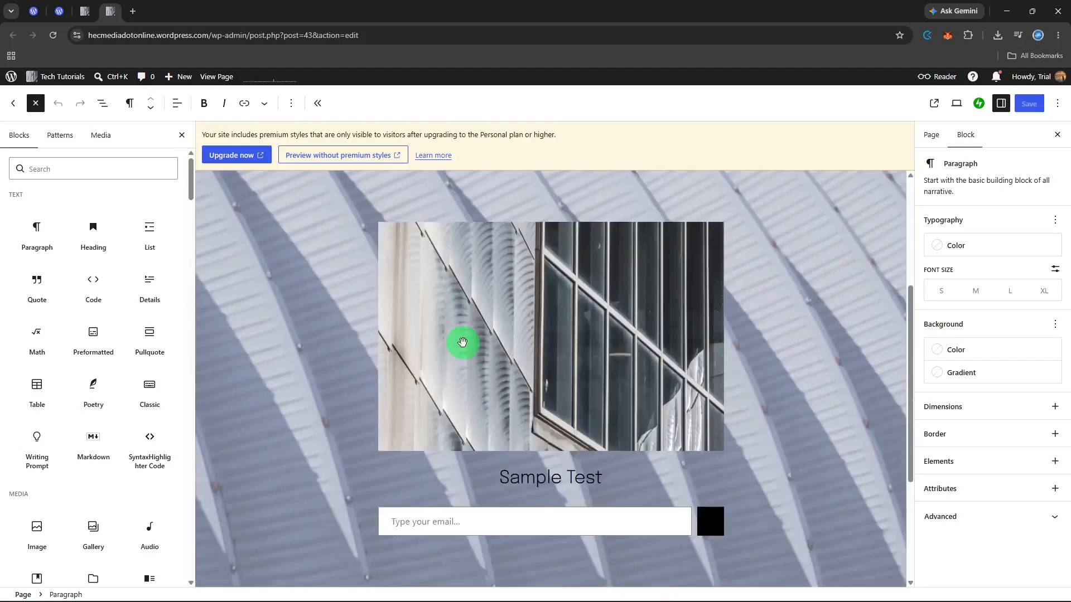
{"action": "left_click", "coordinate": [463, 342]}
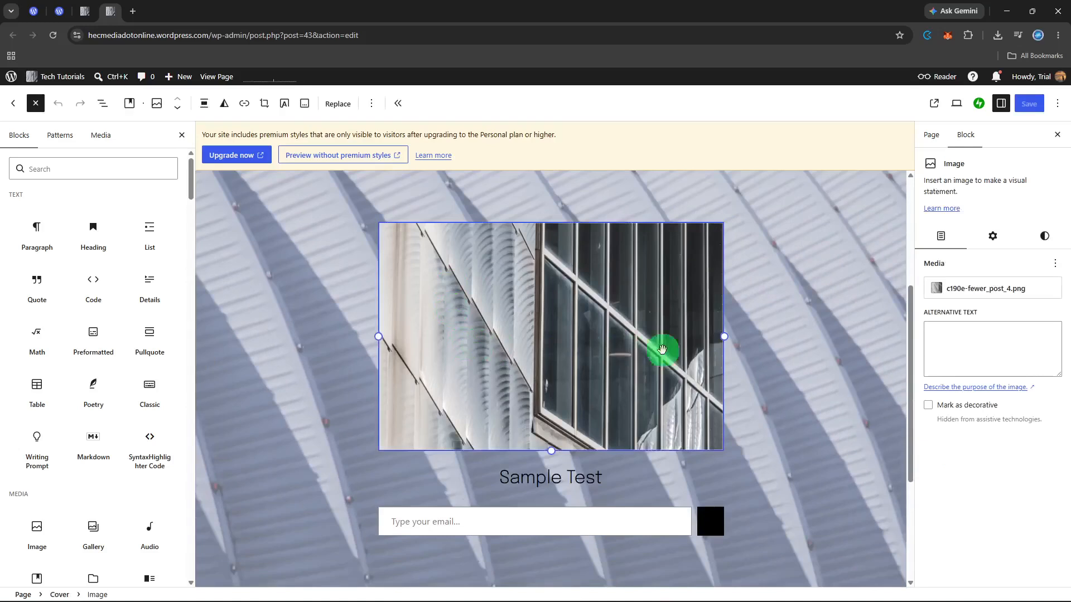
{"action": "left_click", "coordinate": [956, 288]}
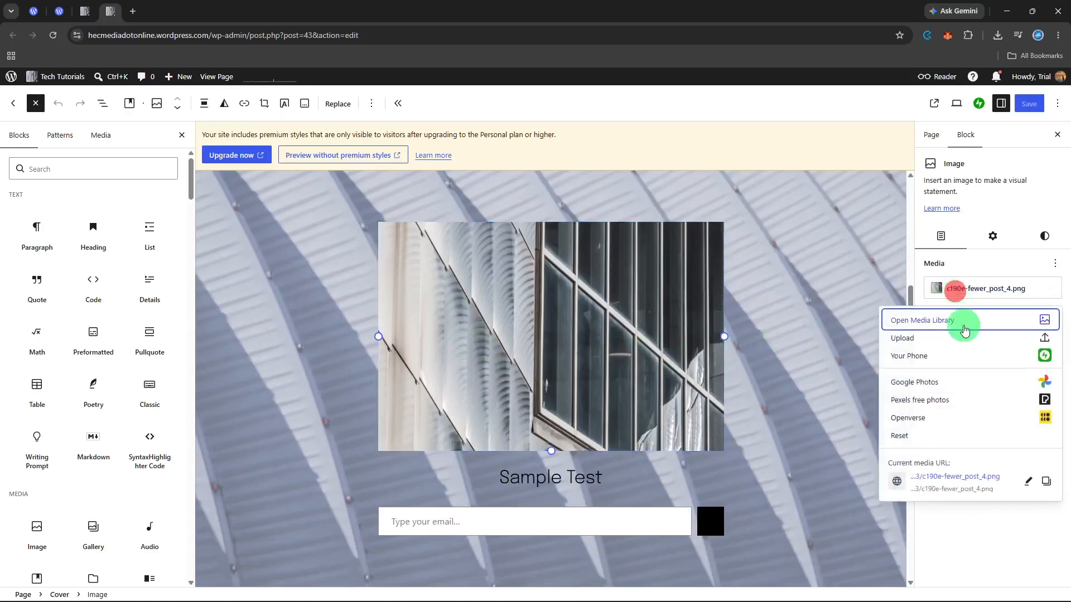
{"action": "left_click", "coordinate": [964, 329]}
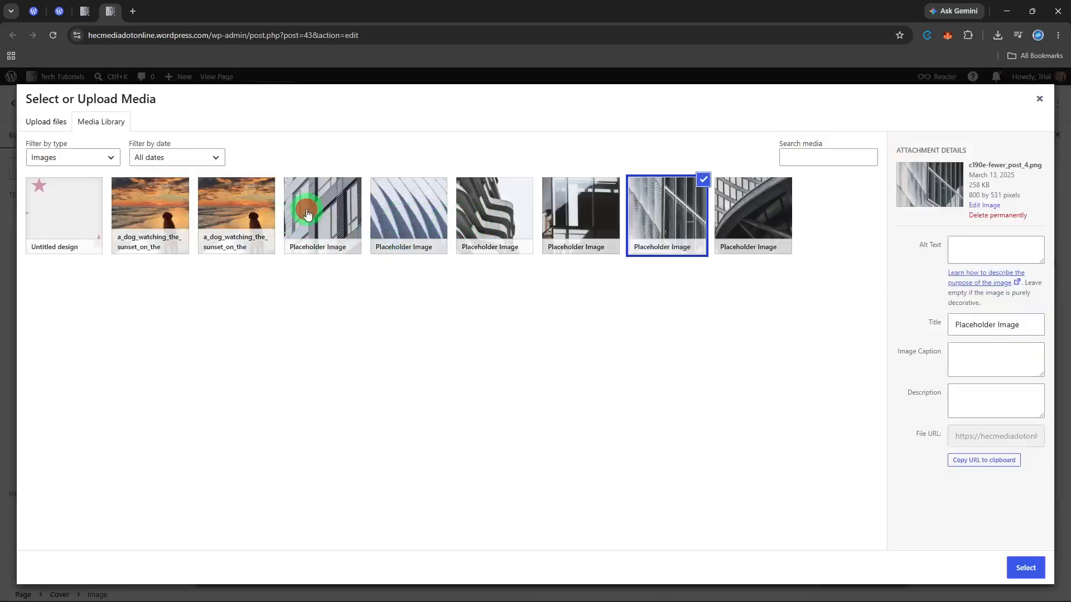
{"action": "left_click", "coordinate": [306, 210]}
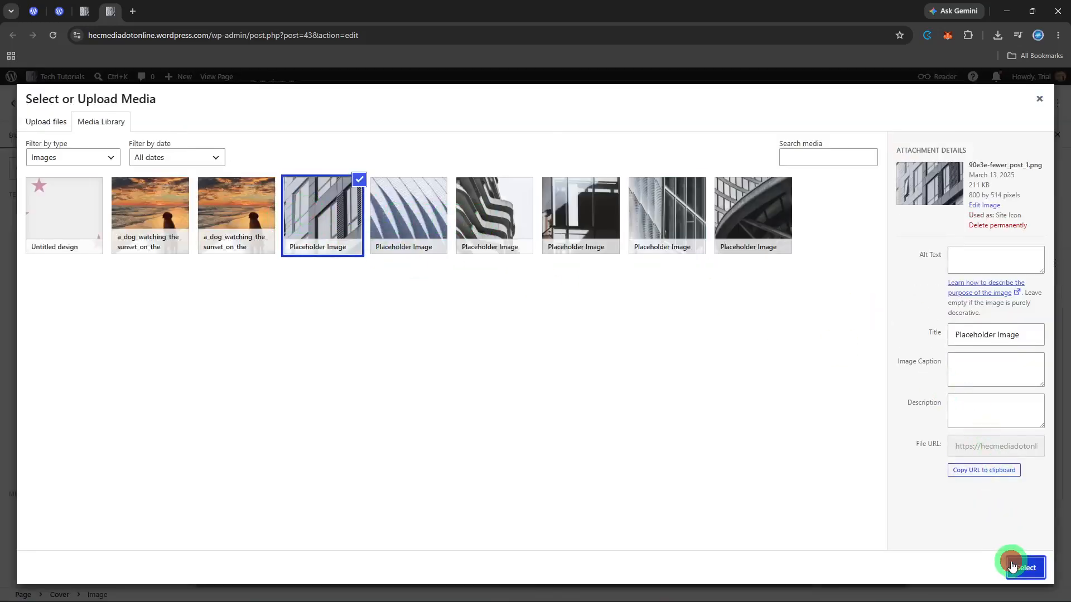
{"action": "left_click", "coordinate": [1010, 564]}
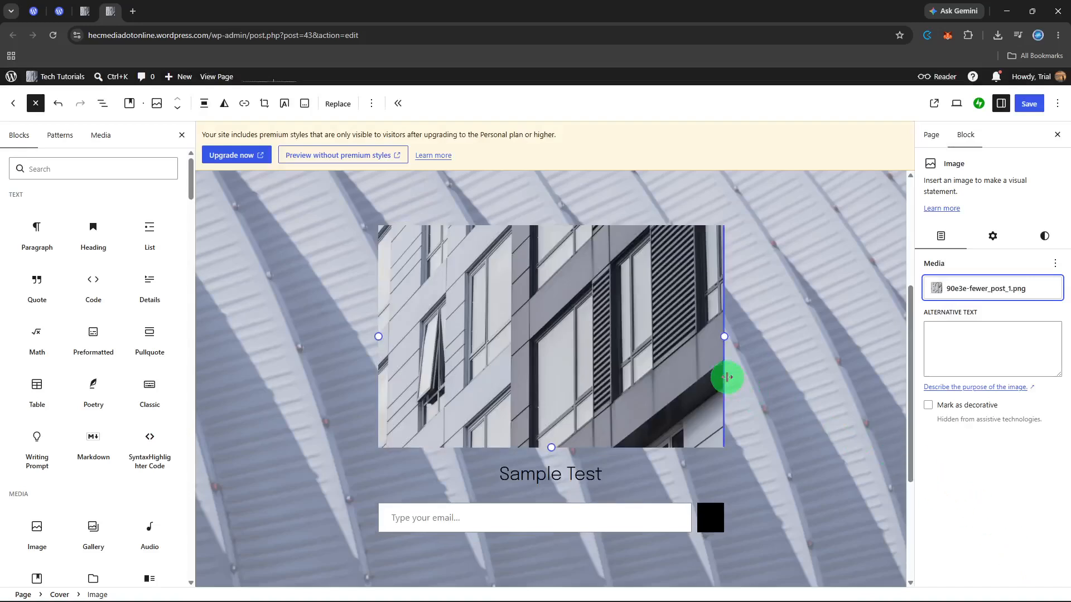
Set the building image's alternative text to "team members working in the office".
{"action": "scroll", "coordinate": [725, 375], "scroll_direction": "down", "scroll_amount": 2}
{"action": "scroll", "coordinate": [723, 372], "scroll_direction": "up", "scroll_amount": 2}
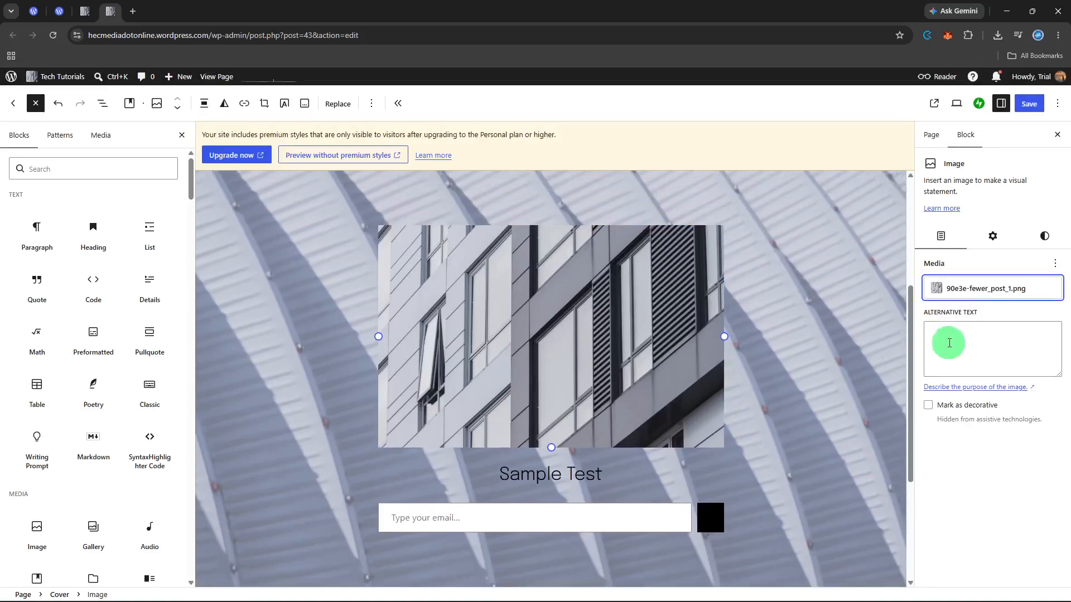
{"action": "left_click", "coordinate": [993, 243]}
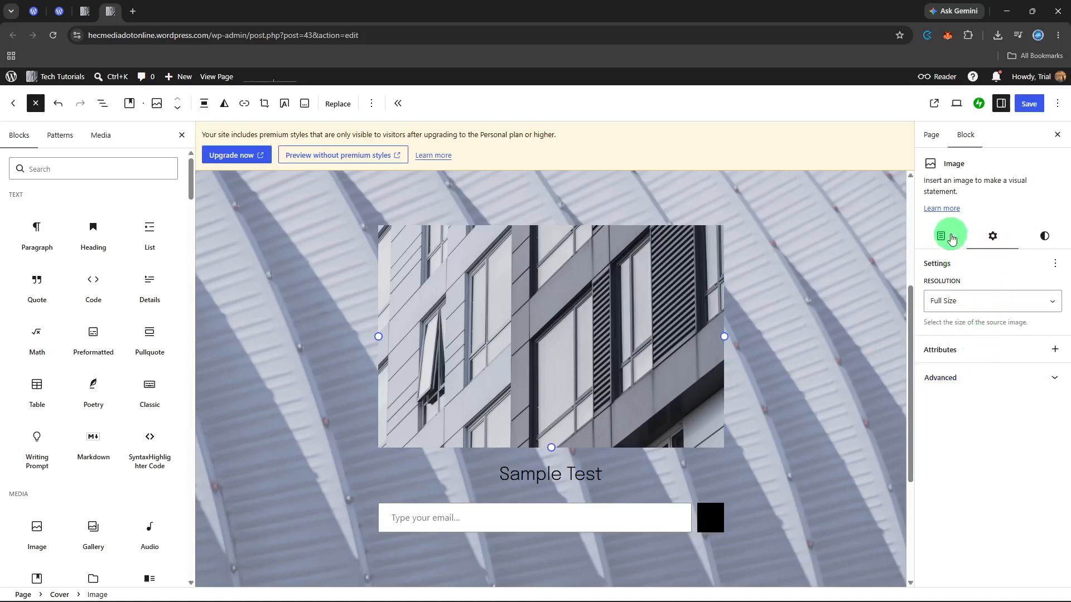
{"action": "left_click", "coordinate": [948, 234]}
{"action": "left_click", "coordinate": [985, 370]}
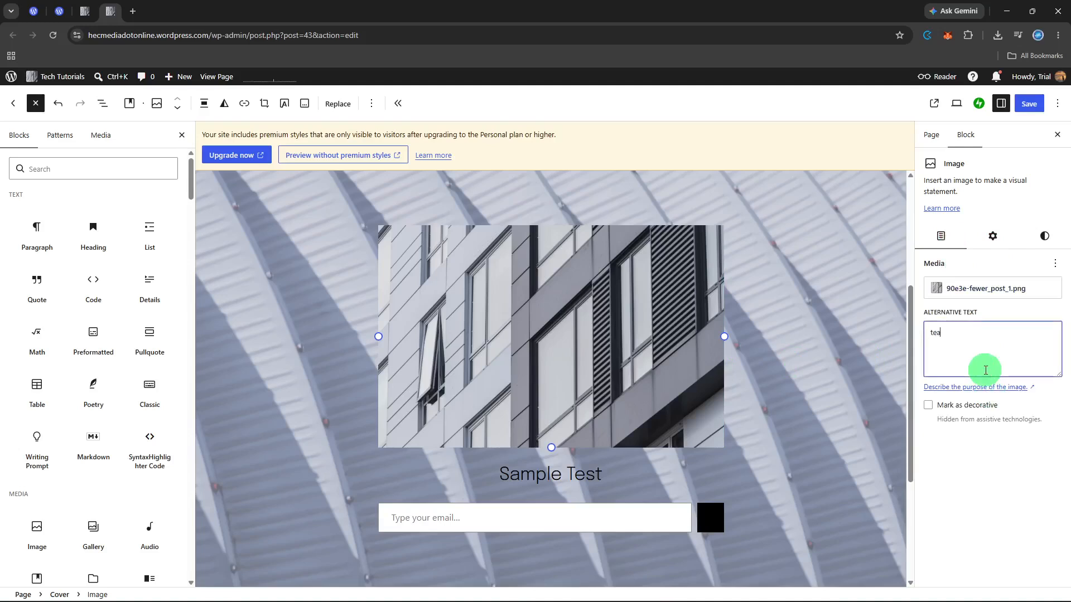
{"action": "type", "text": "team members working in the office"}
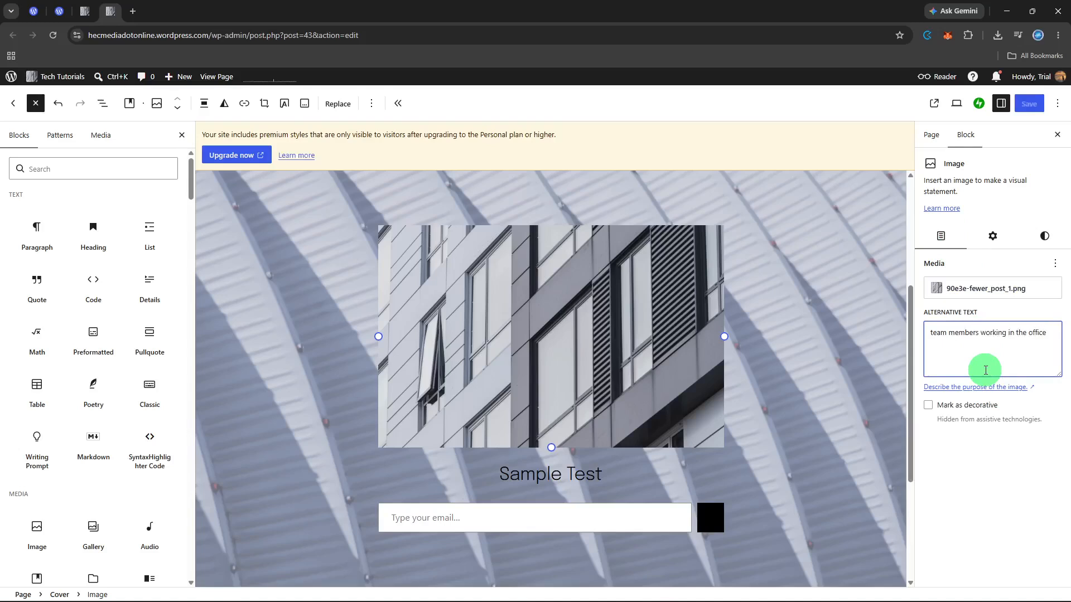
{"action": "left_click", "coordinate": [985, 457]}
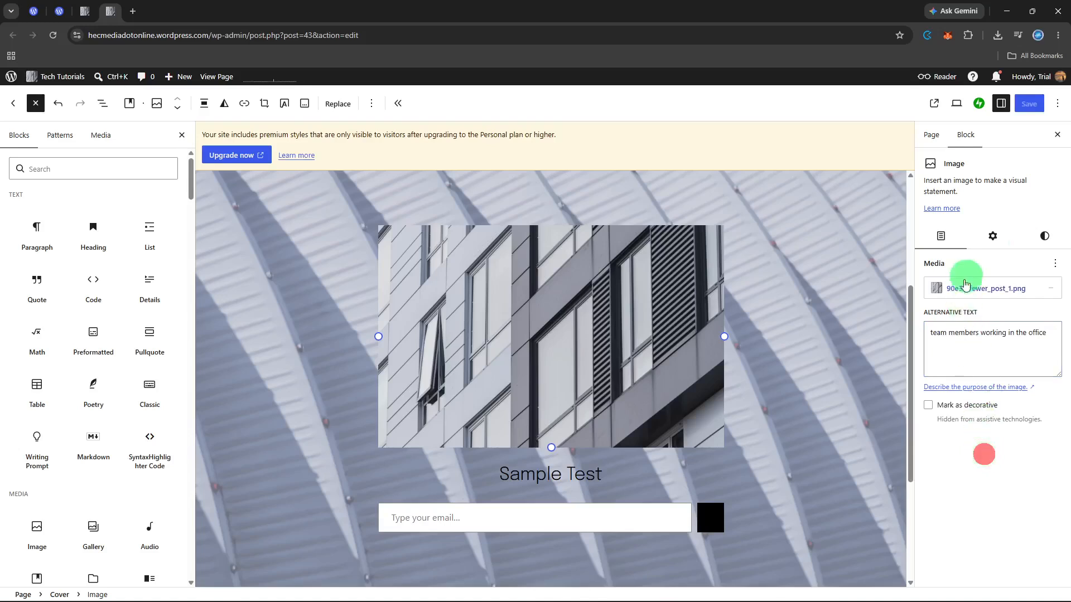
Review the image's resolution settings and media options, plus the block settings of the "Sample Test" paragraph.
{"action": "left_click", "coordinate": [1001, 234]}
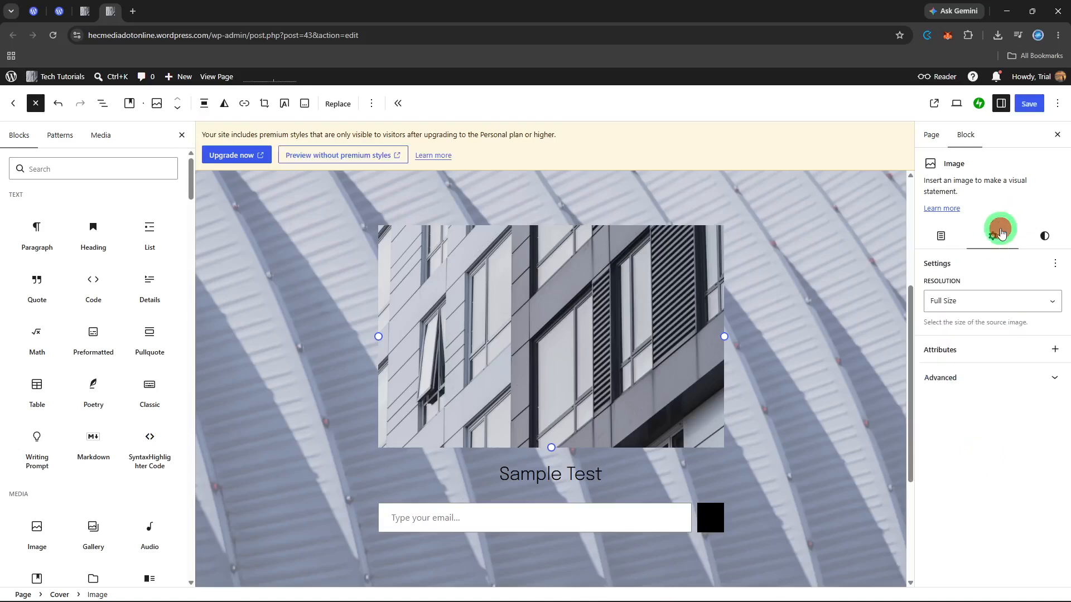
{"action": "left_click", "coordinate": [952, 242]}
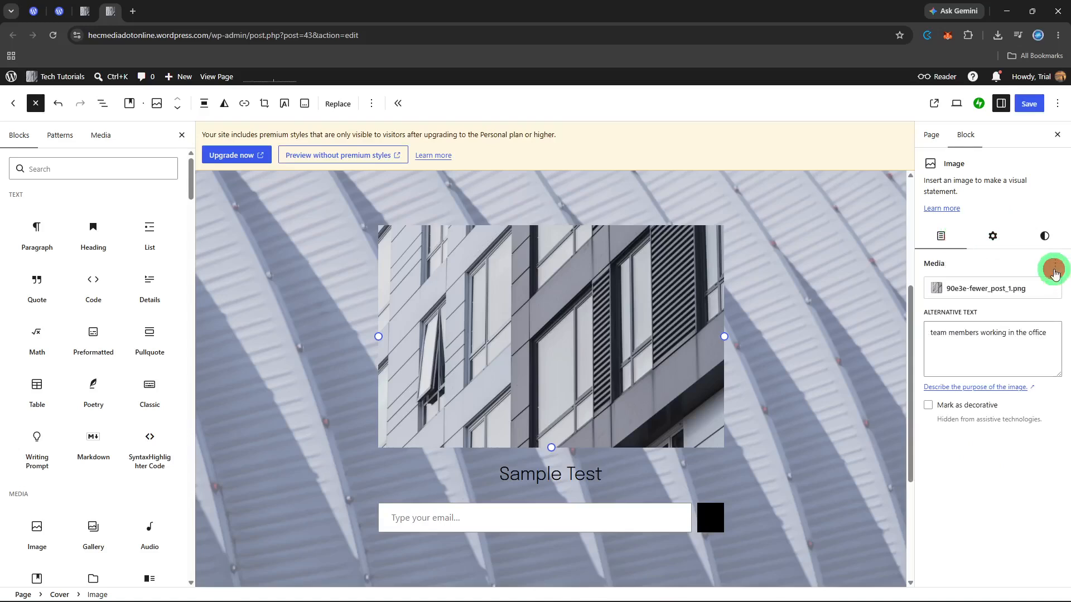
{"action": "left_click", "coordinate": [1055, 266]}
{"action": "left_click", "coordinate": [1054, 267]}
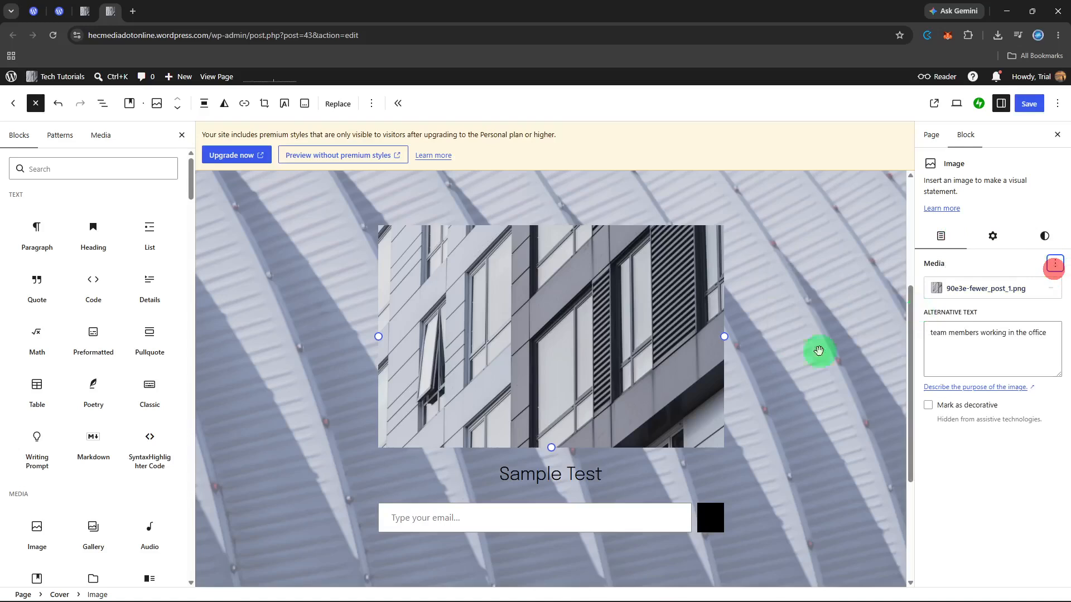
{"action": "left_click", "coordinate": [552, 475]}
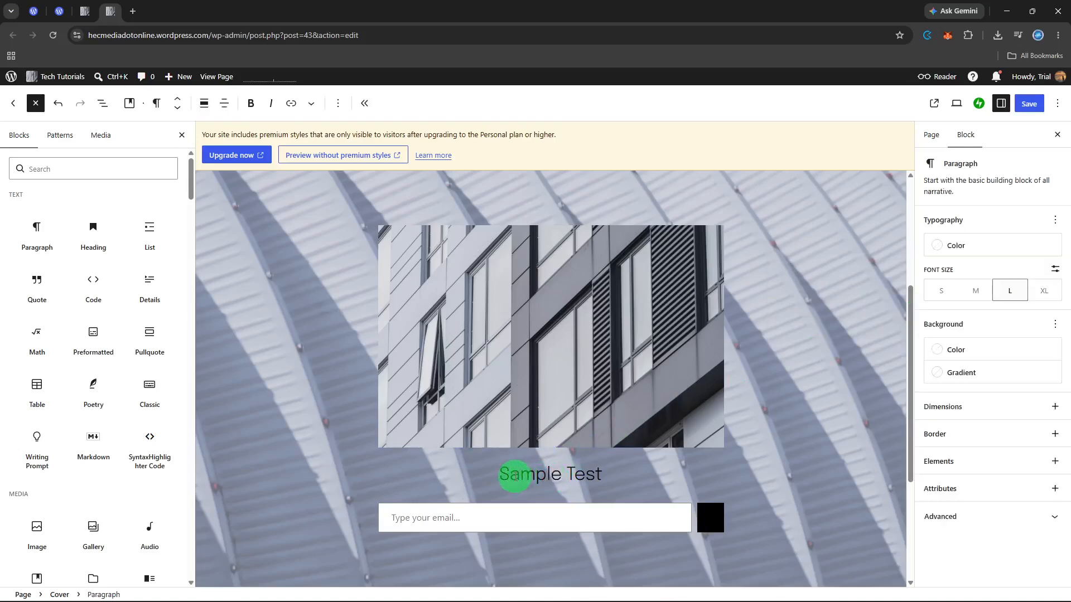
{"action": "left_click", "coordinate": [502, 476]}
{"action": "left_click_drag", "start_coordinate": [503, 476], "coordinate": [614, 478]}
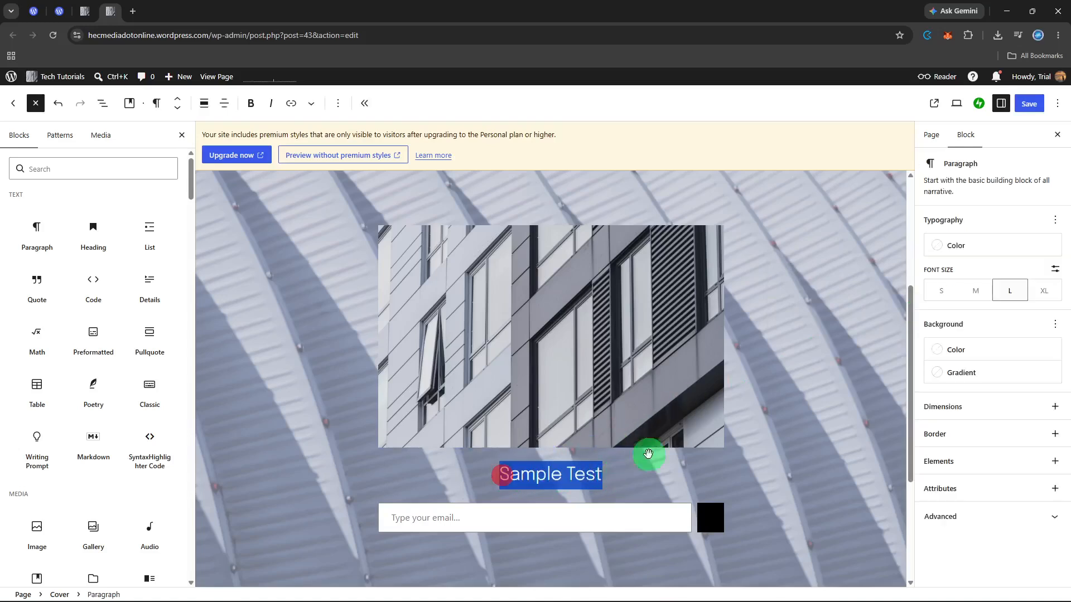
{"action": "left_click", "coordinate": [608, 476]}
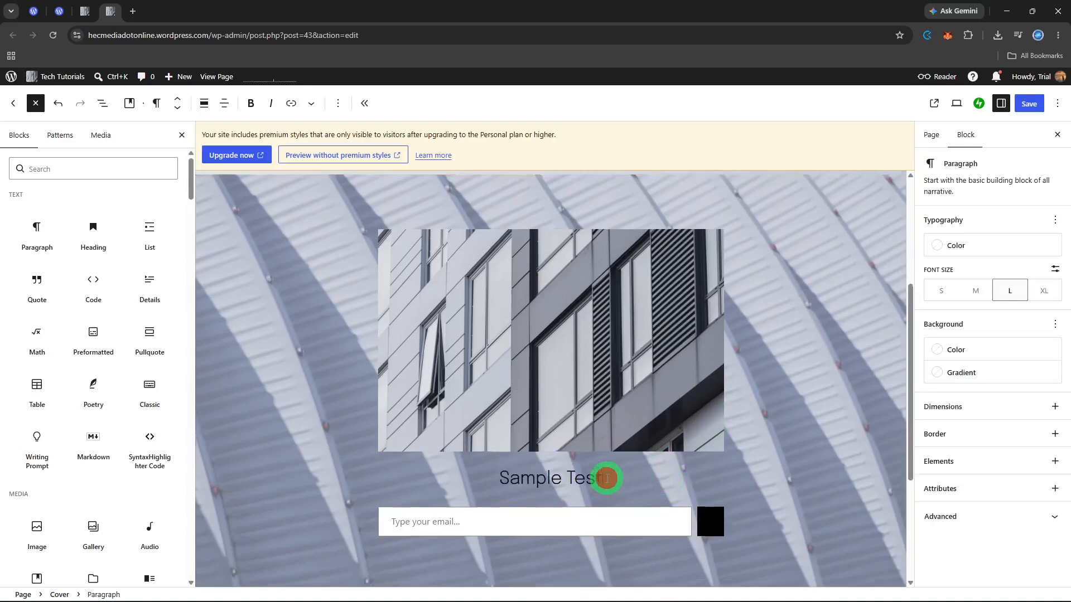
Replace the "View our services" button's text with "Get started" and save the homepage.
{"action": "scroll", "coordinate": [557, 435], "scroll_direction": "up", "scroll_amount": 4}
{"action": "left_click", "coordinate": [451, 369]}
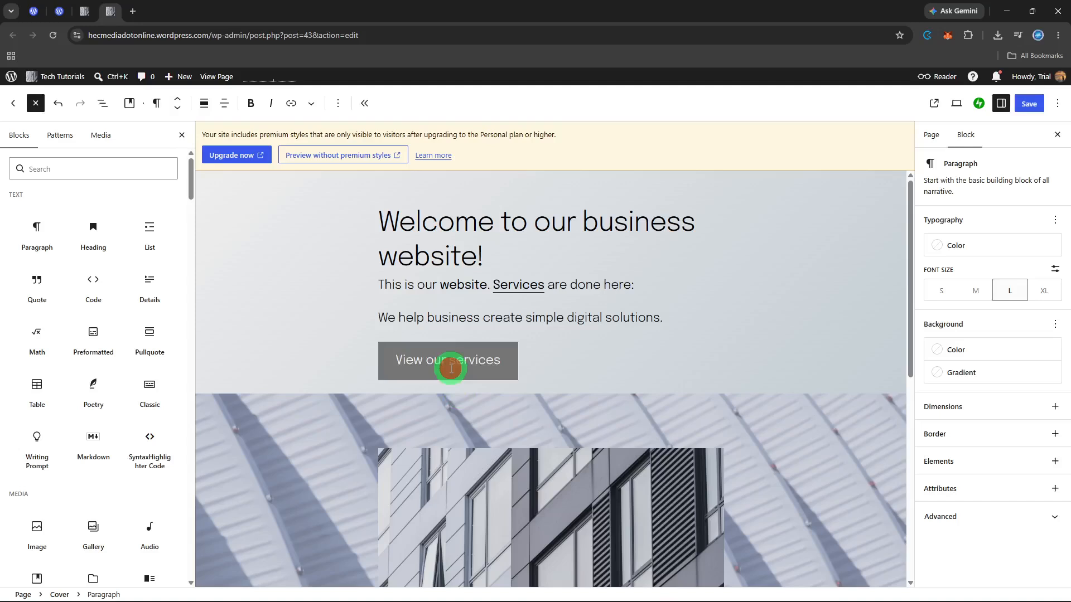
{"action": "left_click", "coordinate": [504, 361]}
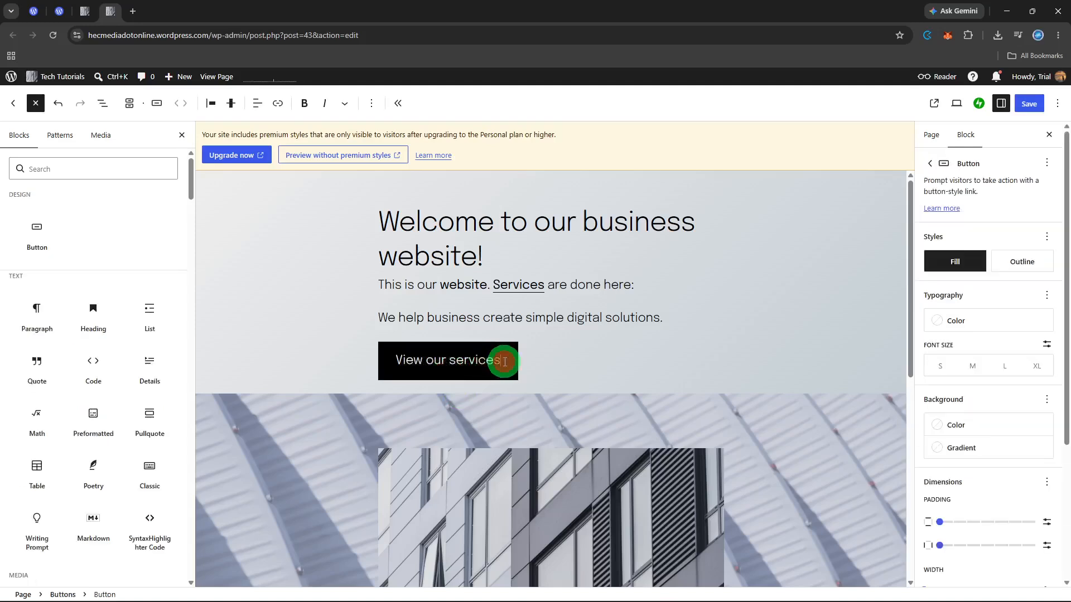
{"action": "key", "text": "BackSpace"}
{"action": "key", "text": "BackSpace"}
{"action": "key", "text": "BackSpace"}
{"action": "key", "text": "BackSpace"}
{"action": "key", "text": "BackSpace"}
{"action": "key", "text": "BackSpace"}
{"action": "key", "text": "BackSpace"}
{"action": "key", "text": "BackSpace"}
{"action": "key", "text": "BackSpace"}
{"action": "key", "text": "BackSpace"}
{"action": "key", "text": "BackSpace"}
{"action": "key", "text": "BackSpace"}
{"action": "key", "text": "BackSpace"}
{"action": "key", "text": "BackSpace"}
{"action": "key", "text": "BackSpace"}
{"action": "key", "text": "BackSpace"}
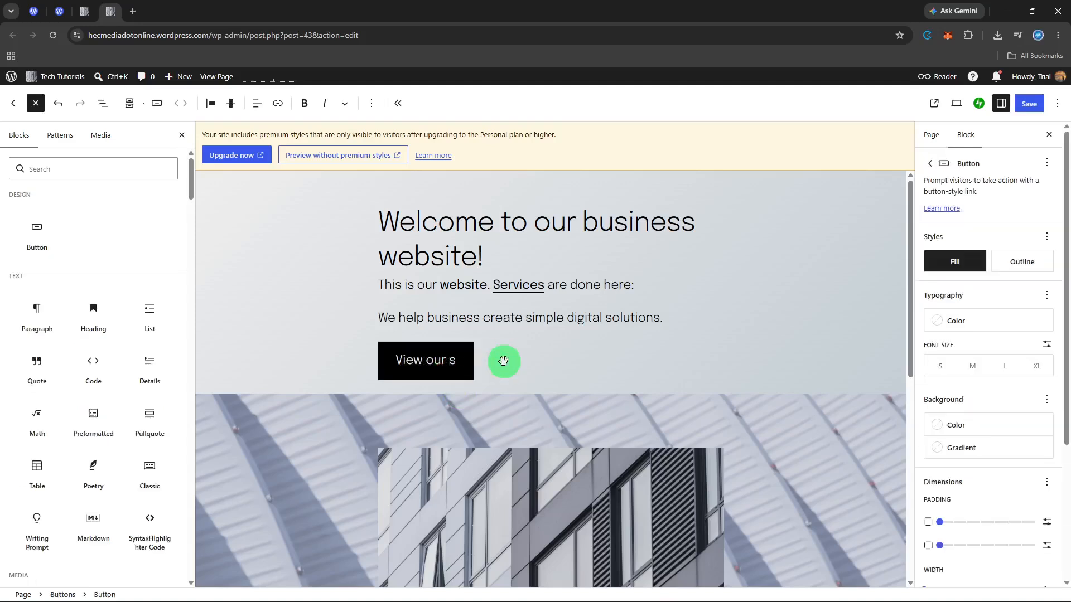
{"action": "key", "text": "BackSpace"}
{"action": "type", "text": "Get started"}
{"action": "left_click", "coordinate": [505, 362]}
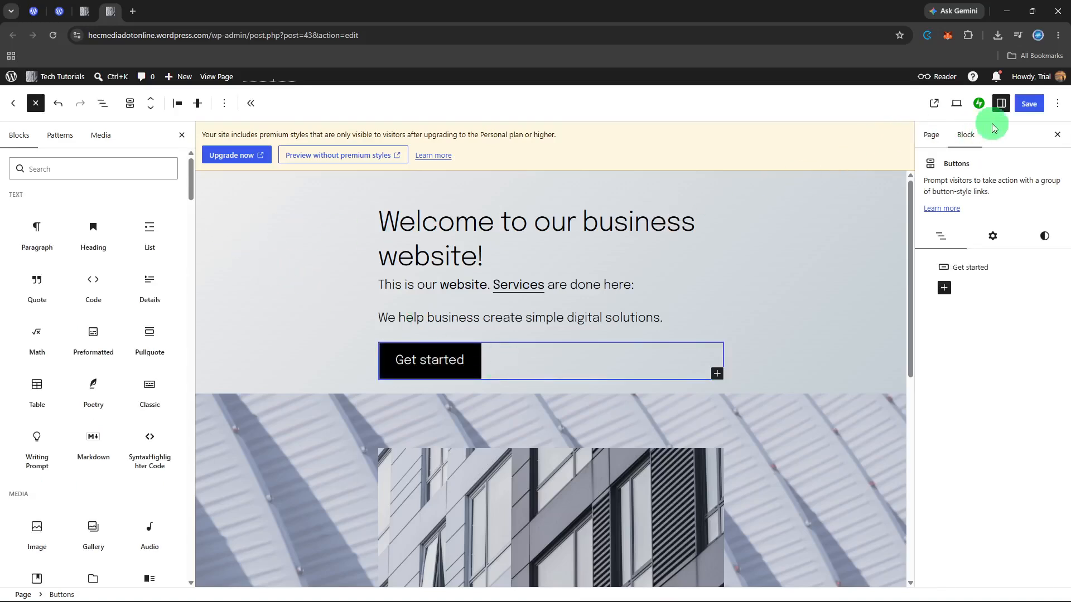
{"action": "left_click", "coordinate": [1025, 111]}
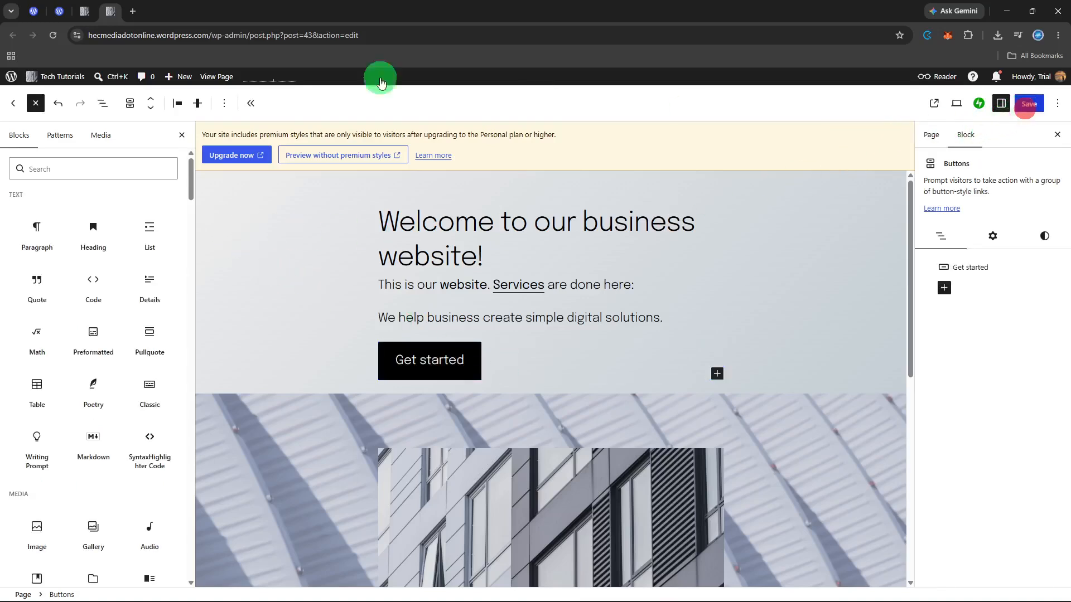
From the site's list of all posts, open the Testimonials post for editing in a separate browser tab.
{"action": "left_click", "coordinate": [59, 11]}
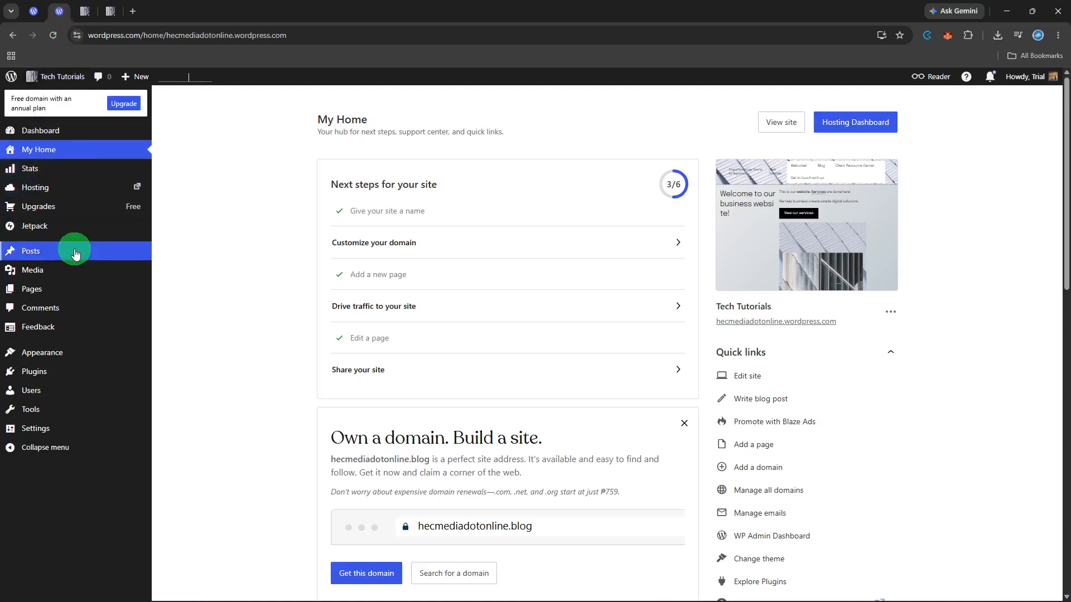
{"action": "mouse_move", "coordinate": [84, 251]}
{"action": "left_click", "coordinate": [166, 258]}
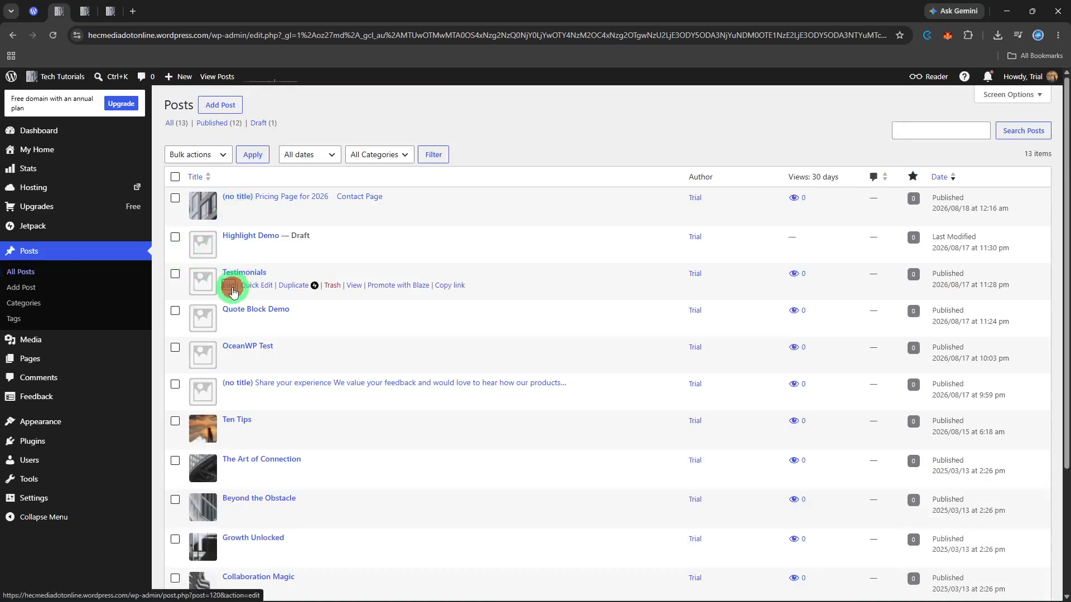
{"action": "right_click", "coordinate": [232, 287]}
{"action": "left_click", "coordinate": [262, 301]}
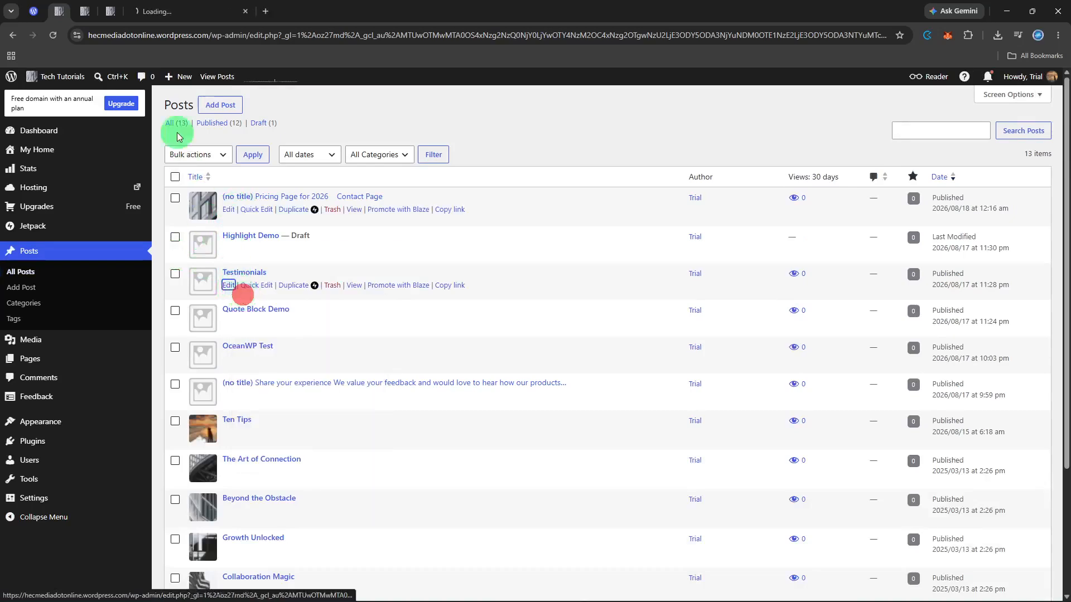
{"action": "left_click", "coordinate": [186, 8]}
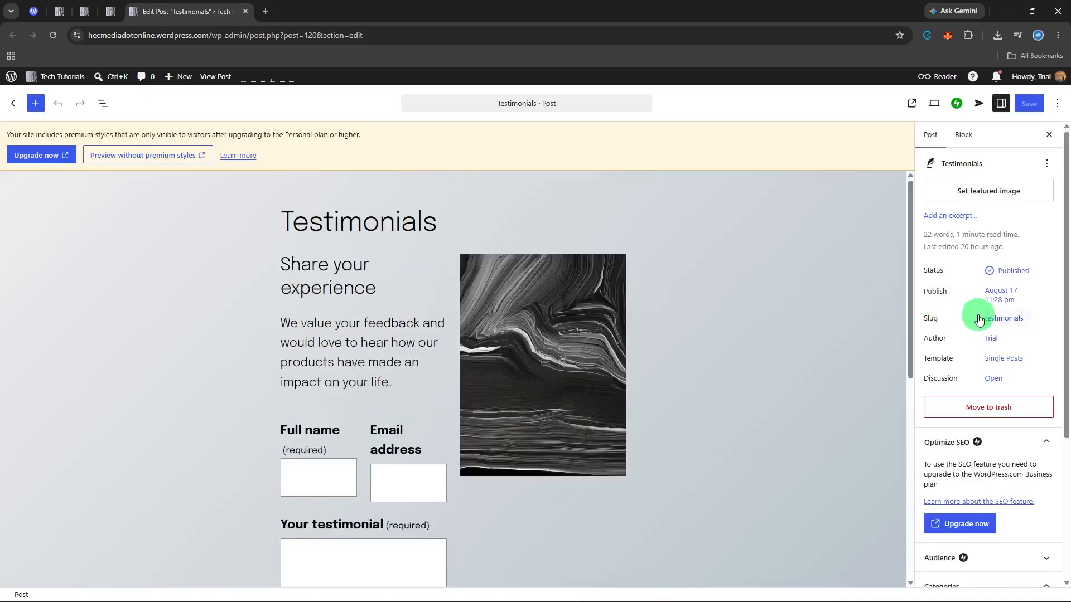
Assign the Testimonials post to the business, technology, marketing and sales categories as well, and add the tag "business".
{"action": "scroll", "coordinate": [976, 318], "scroll_direction": "down", "scroll_amount": 4}
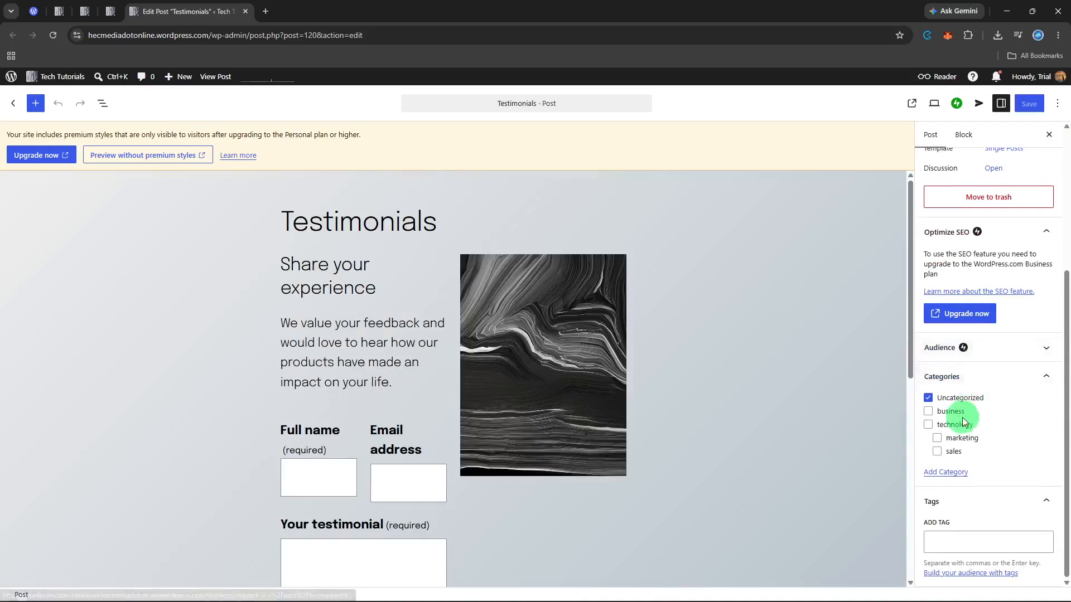
{"action": "left_click", "coordinate": [941, 414]}
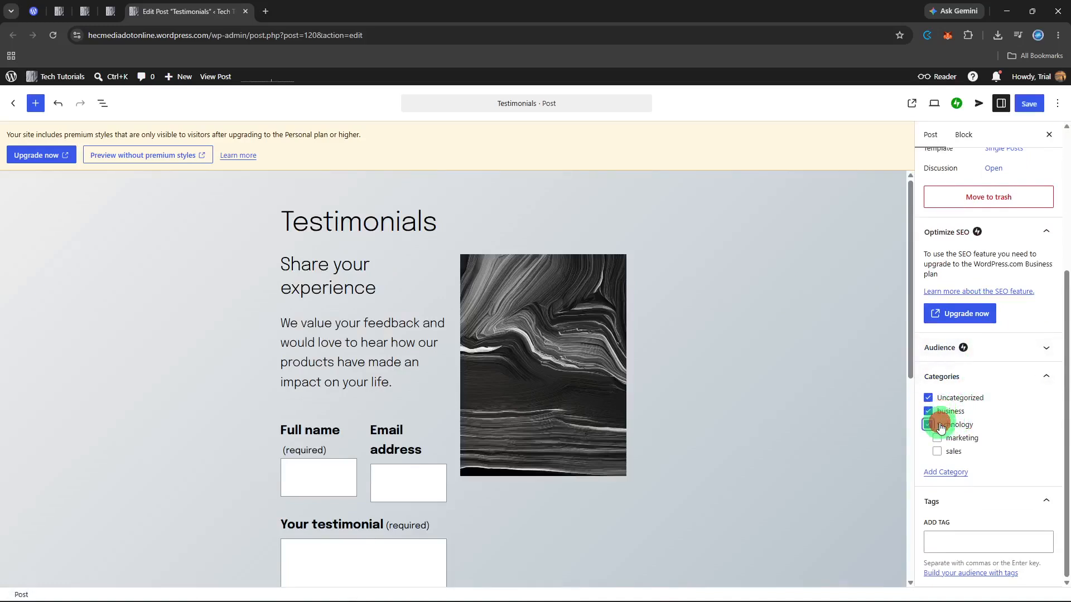
{"action": "left_click", "coordinate": [943, 427]}
{"action": "left_click", "coordinate": [938, 440]}
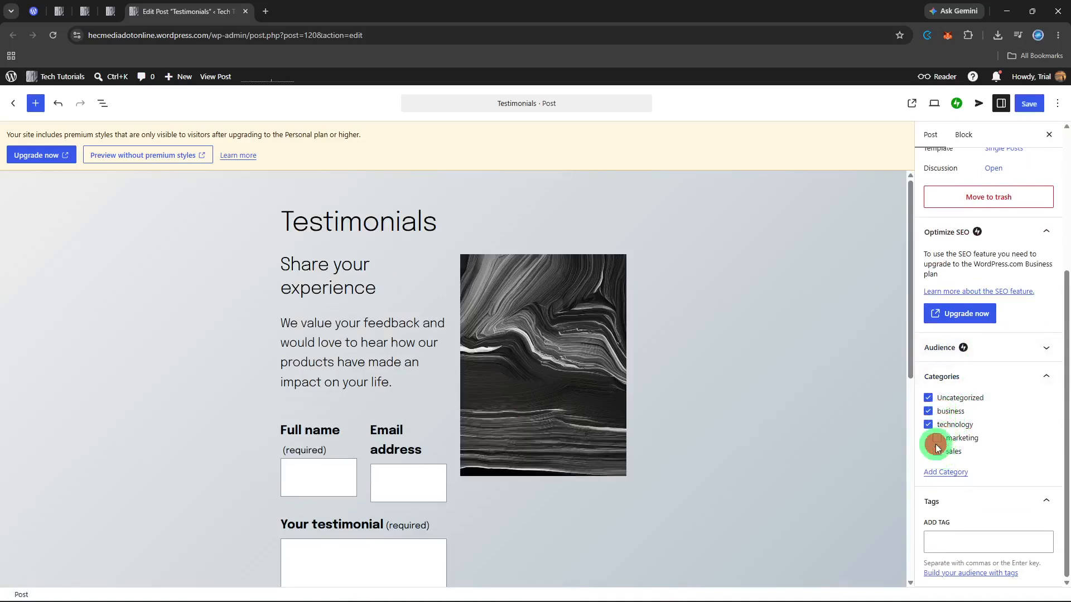
{"action": "left_click", "coordinate": [936, 451]}
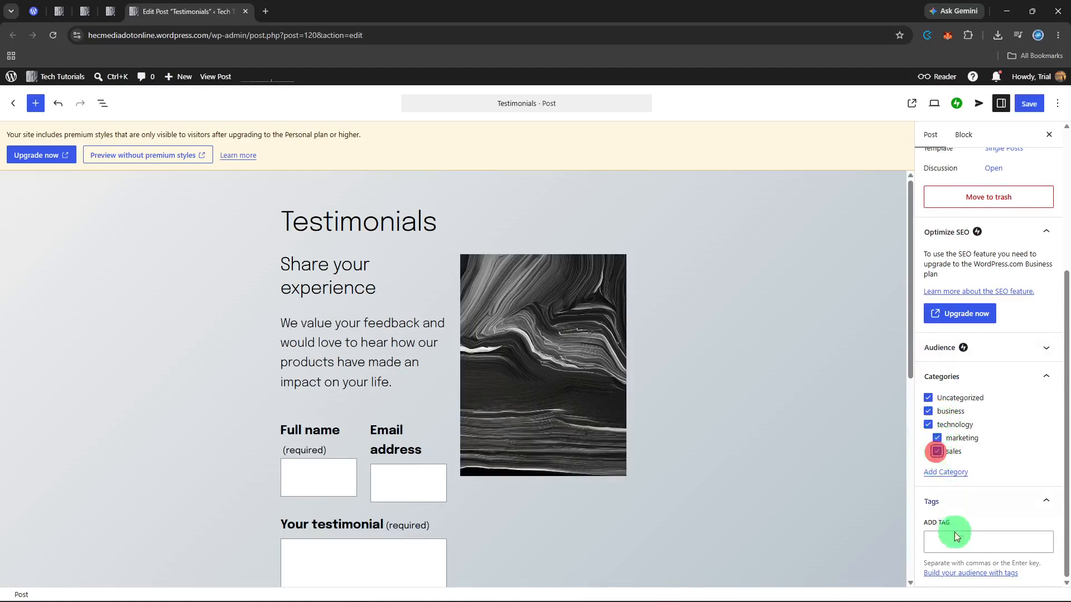
{"action": "left_click", "coordinate": [957, 544]}
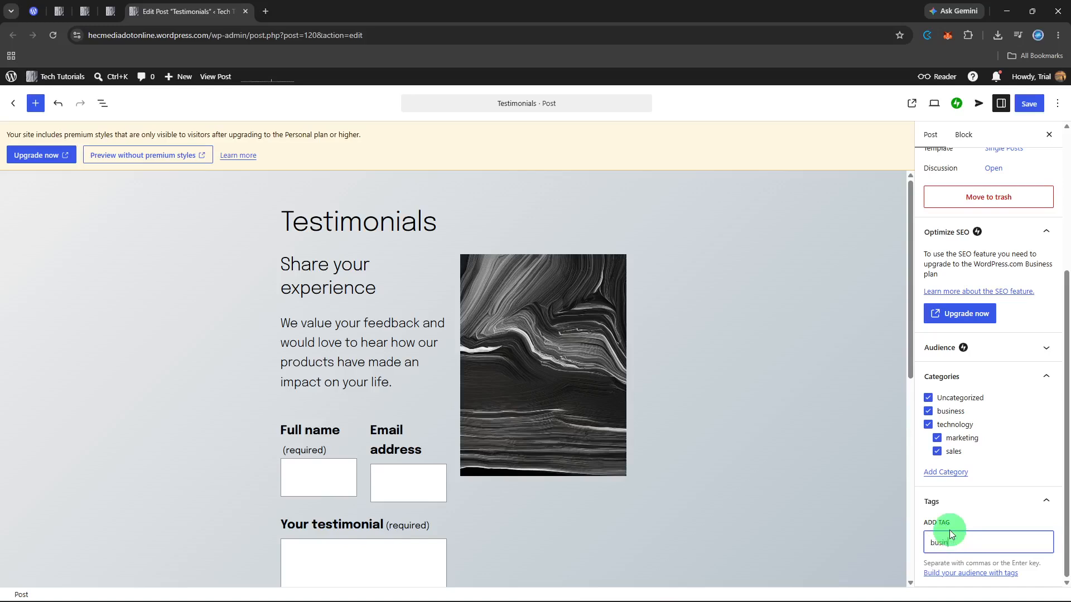
{"action": "key", "text": "Return"}
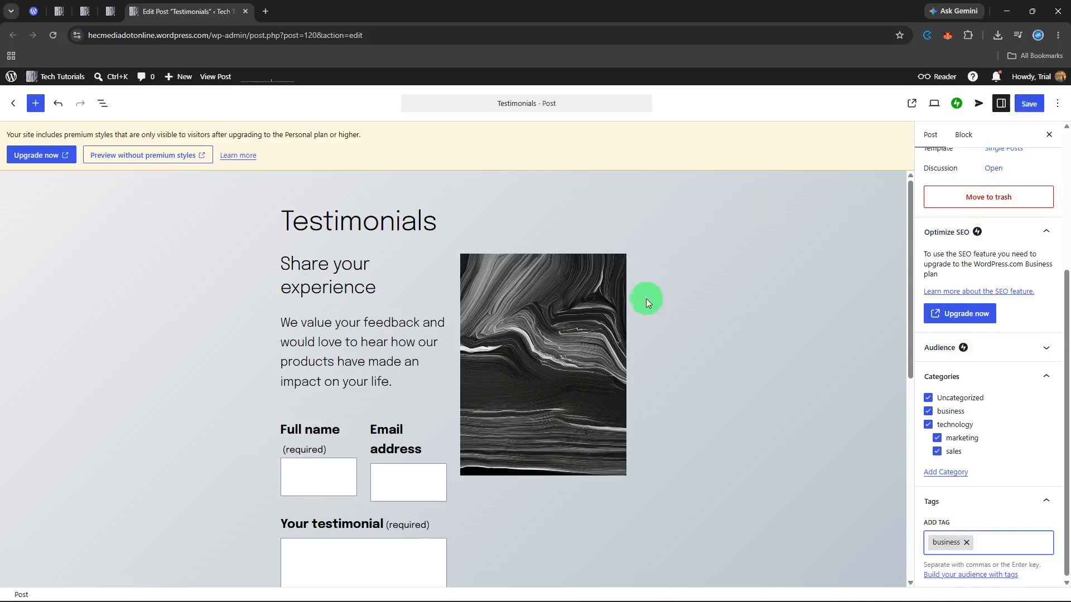
Look over the Testimonials post's content in the editor and view its published page from the header down to the comment section.
{"action": "scroll", "coordinate": [646, 299], "scroll_direction": "down", "scroll_amount": 4}
{"action": "scroll", "coordinate": [646, 299], "scroll_direction": "up", "scroll_amount": 4}
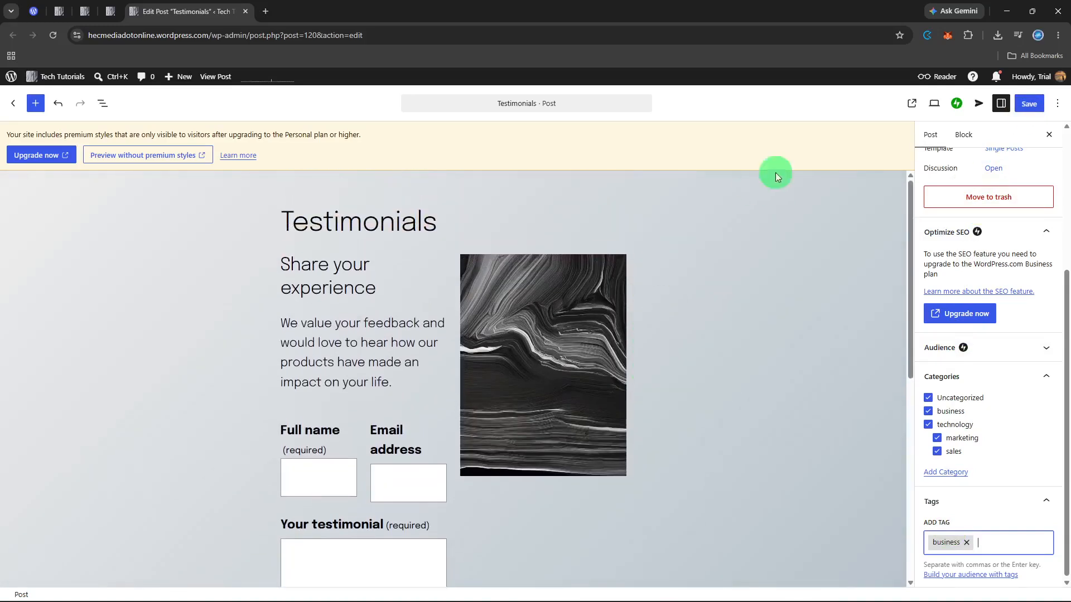
{"action": "left_click", "coordinate": [904, 104]}
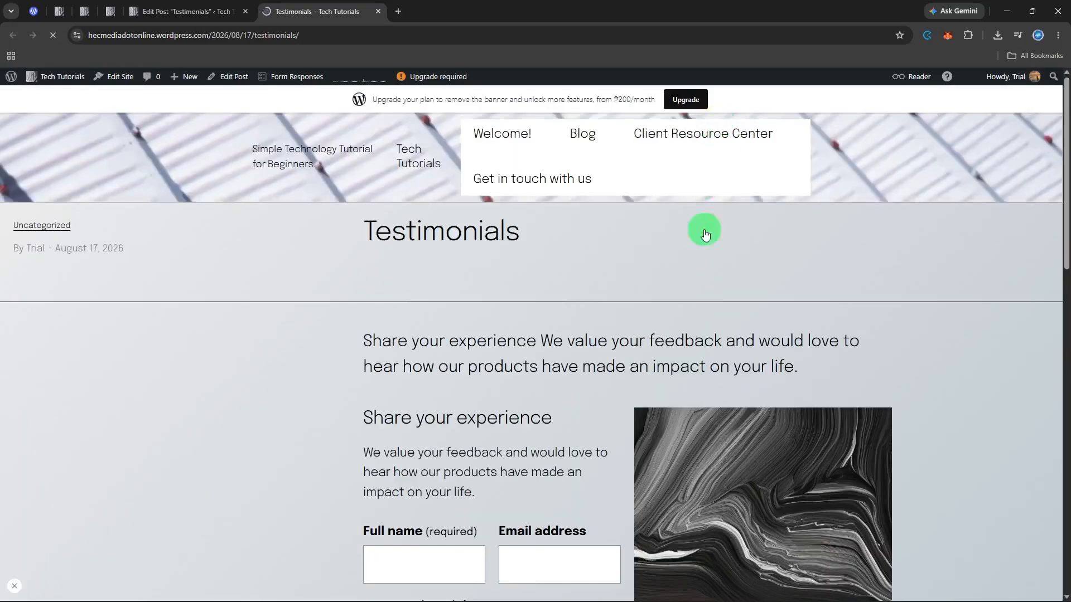
{"action": "scroll", "coordinate": [705, 256], "scroll_direction": "down", "scroll_amount": 8}
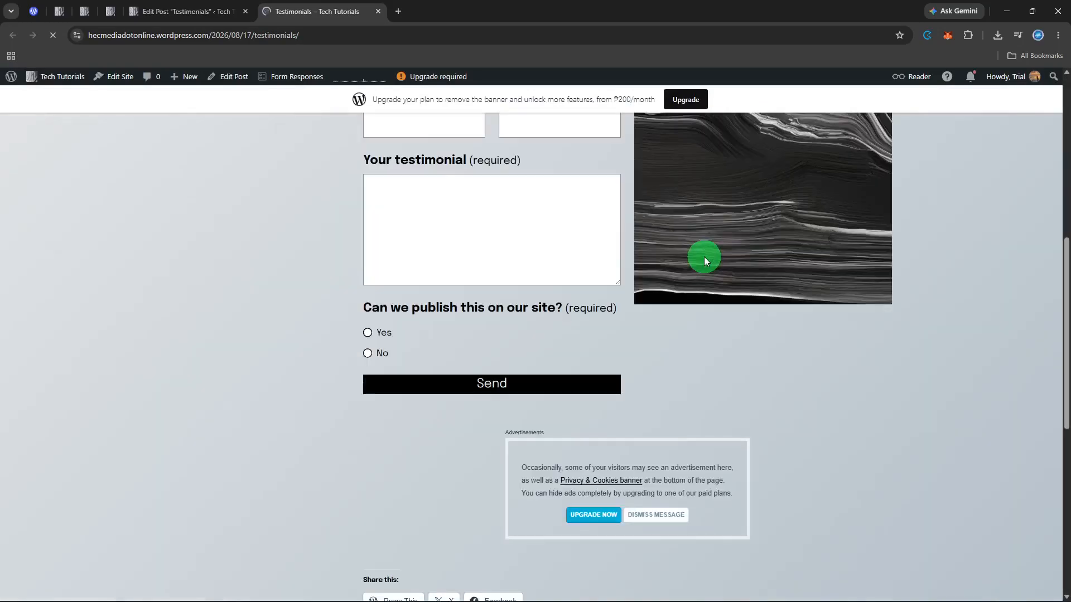
{"action": "scroll", "coordinate": [708, 281], "scroll_direction": "down", "scroll_amount": 4}
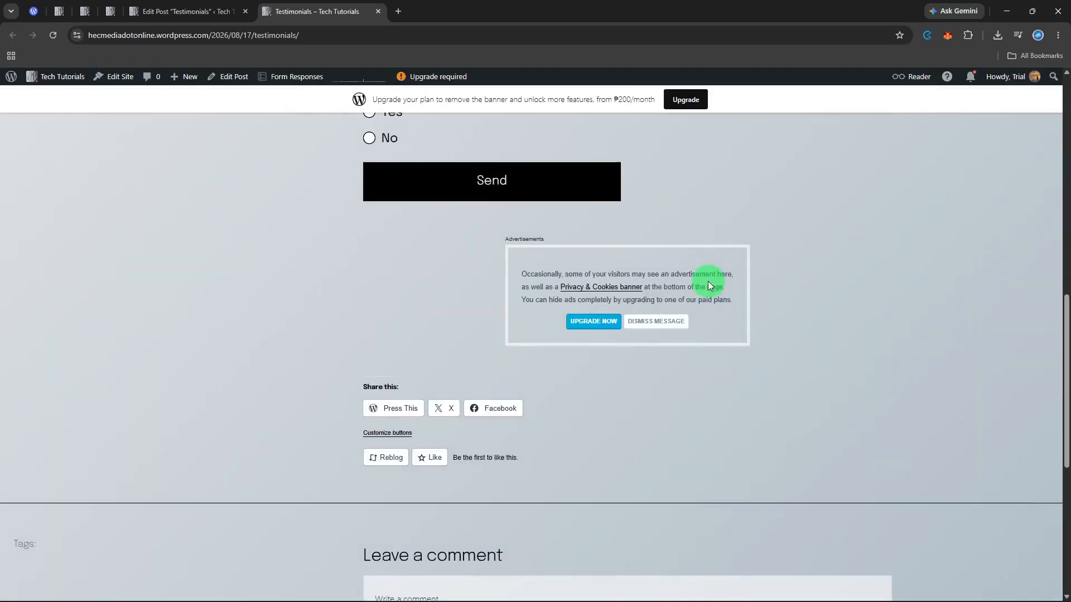
{"action": "scroll", "coordinate": [708, 281], "scroll_direction": "up", "scroll_amount": 10}
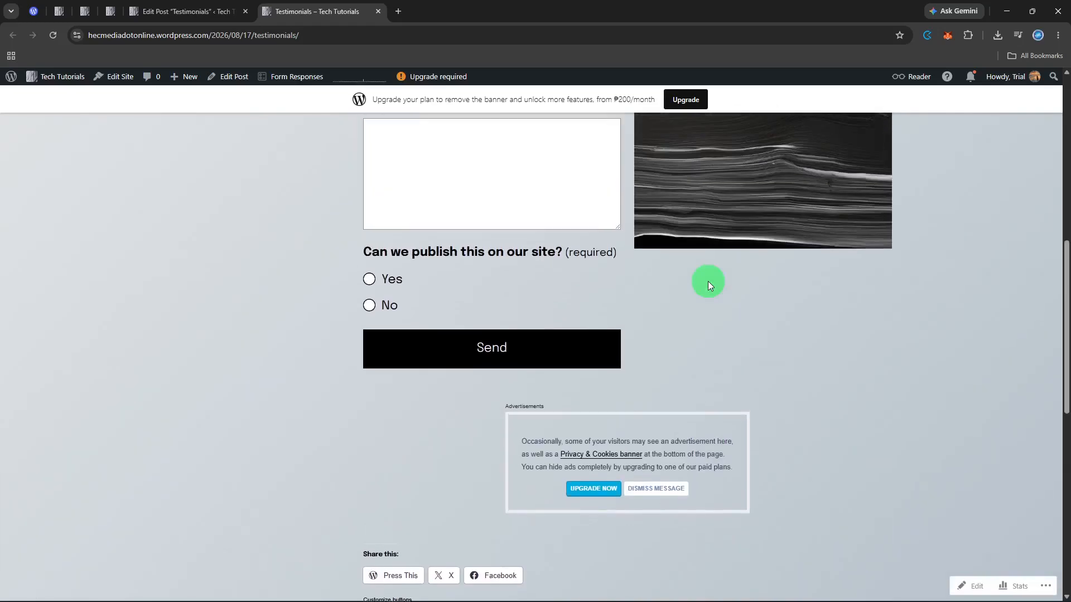
{"action": "scroll", "coordinate": [708, 281], "scroll_direction": "up", "scroll_amount": 2}
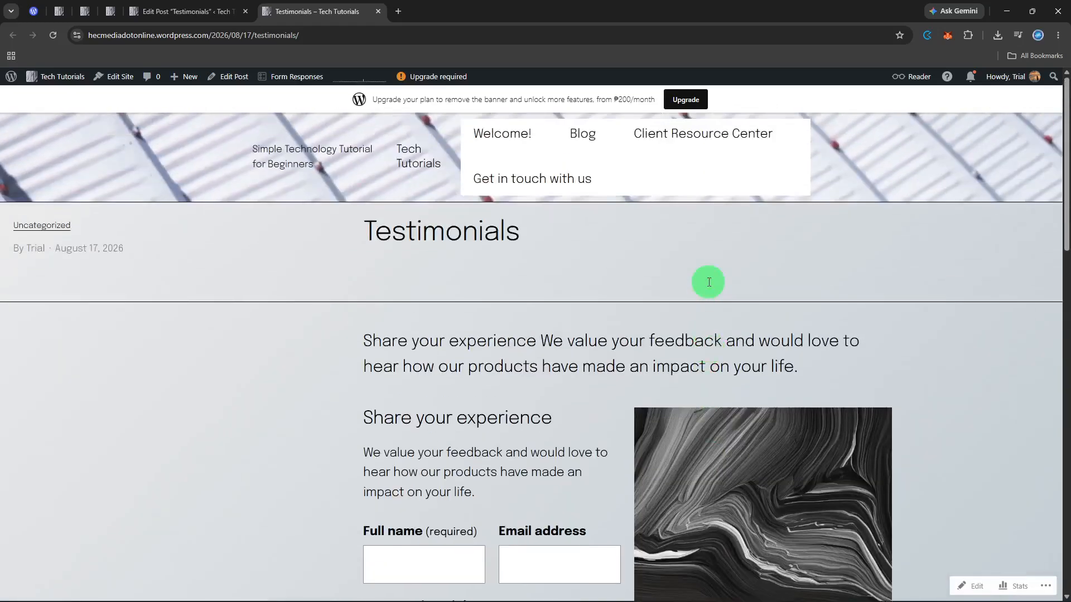